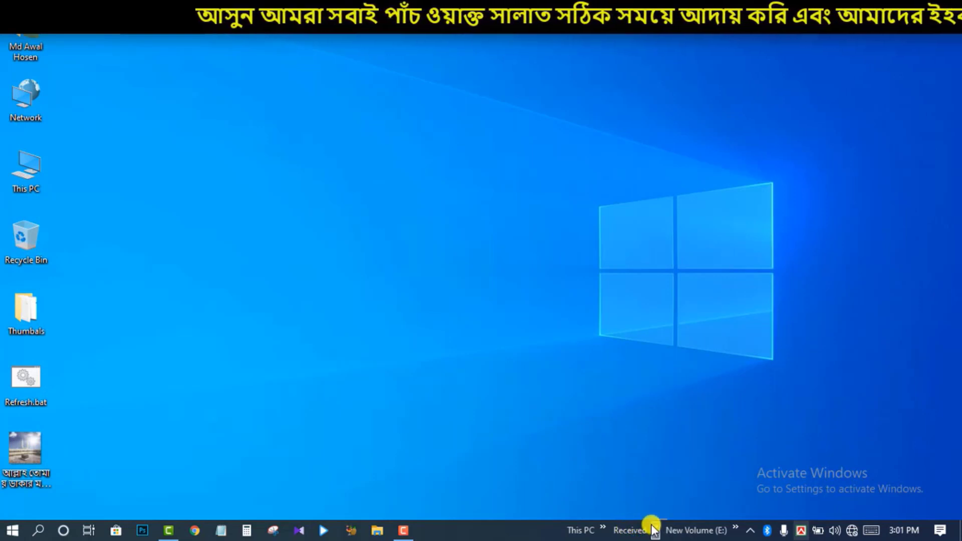
Look through the contents of the existing Received and This PC toolbars on the taskbar
{"action": "left_click", "coordinate": [652, 525]}
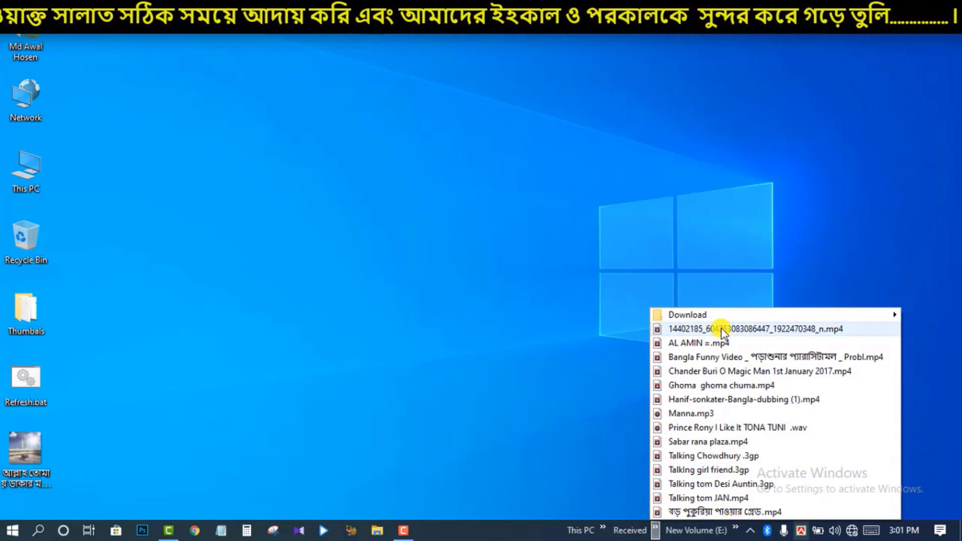
{"action": "mouse_move", "coordinate": [694, 319]}
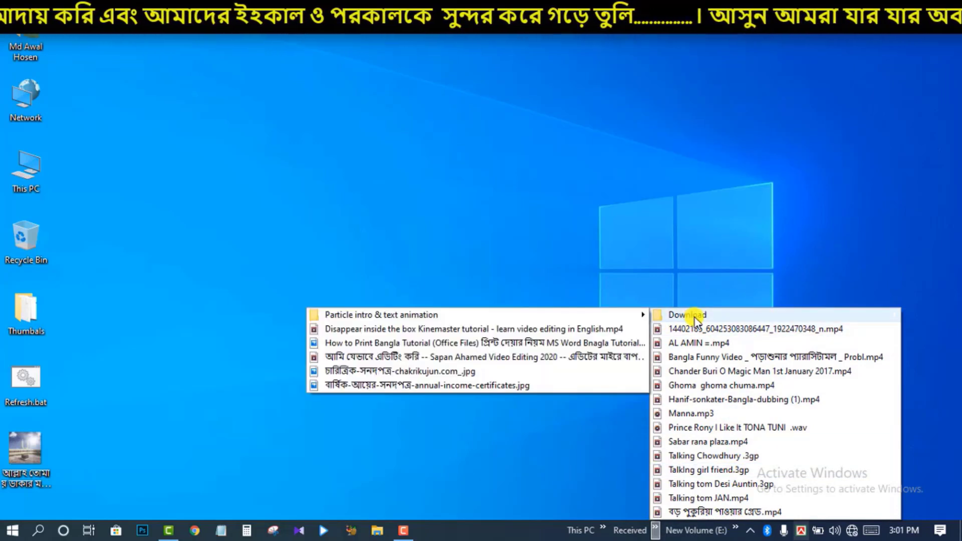
{"action": "left_click", "coordinate": [577, 528]}
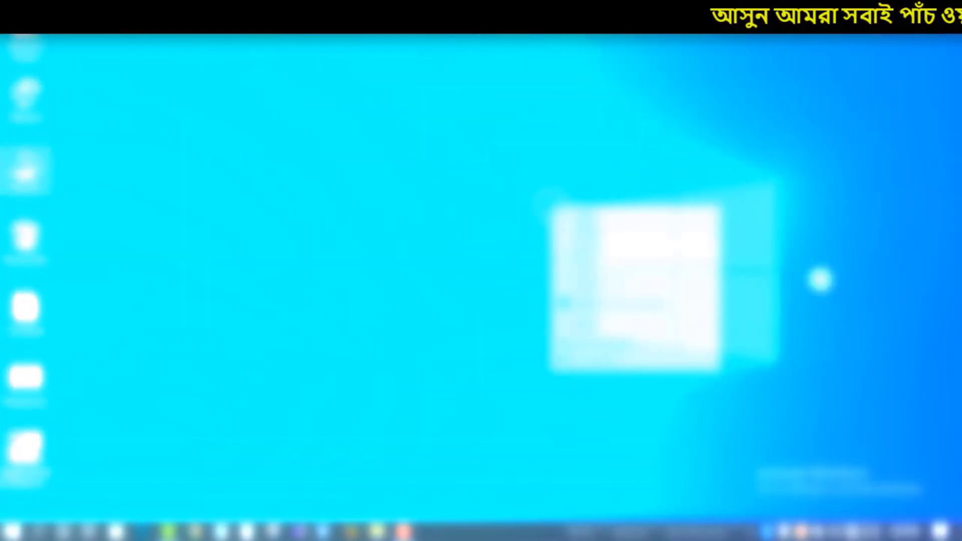
{"action": "left_click", "coordinate": [576, 244]}
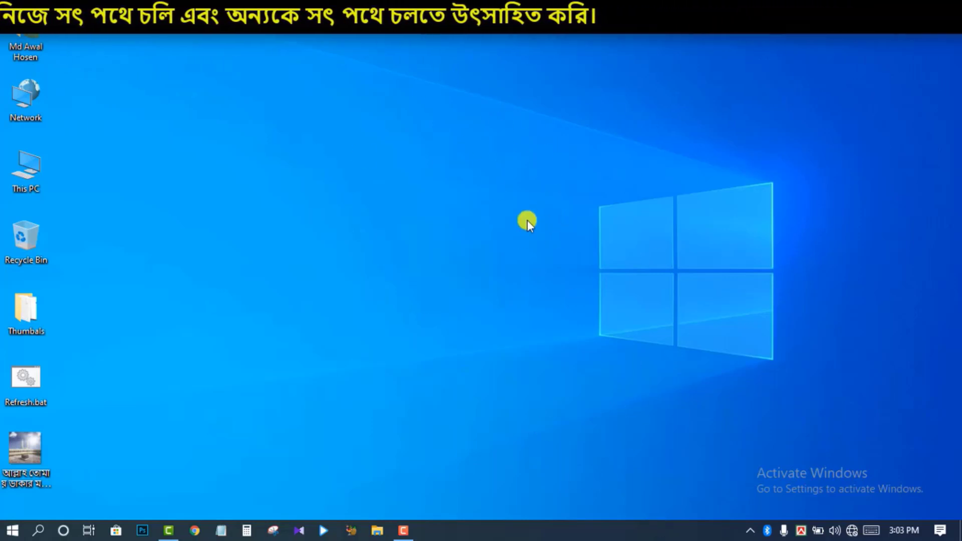
Add the Sumsung folder from New Volume (E:) to the taskbar as a new toolbar and check its contents
{"action": "left_click", "coordinate": [560, 526]}
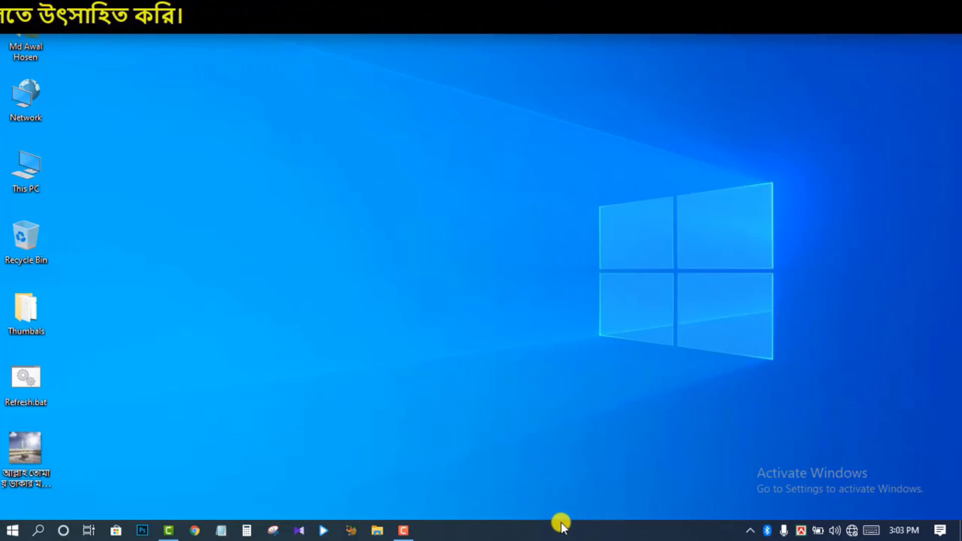
{"action": "right_click", "coordinate": [561, 522]}
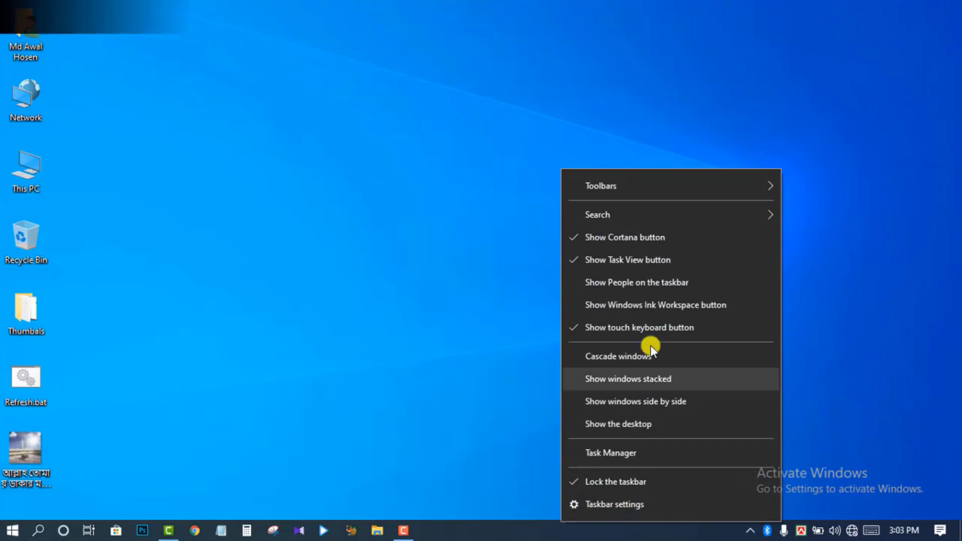
{"action": "left_click", "coordinate": [600, 191]}
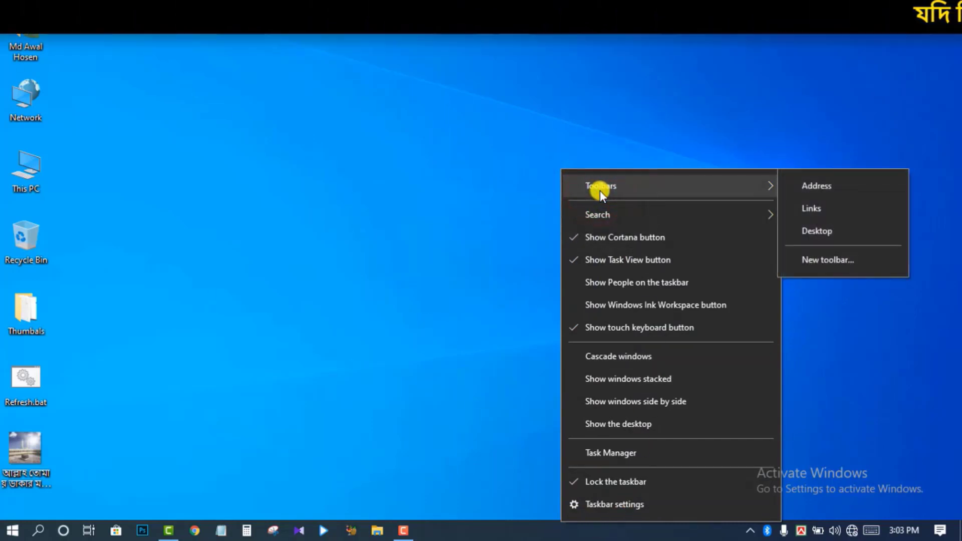
{"action": "left_click", "coordinate": [600, 189]}
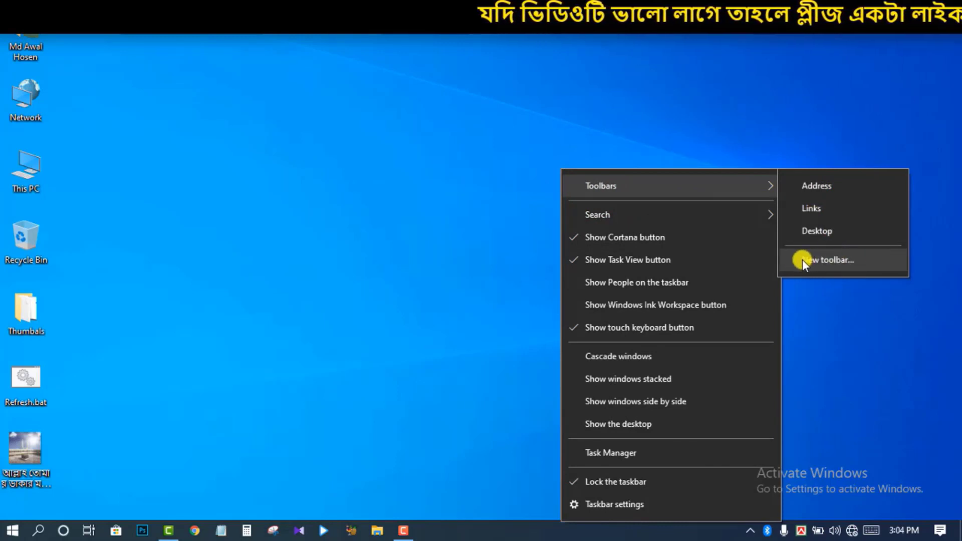
{"action": "left_click", "coordinate": [843, 258]}
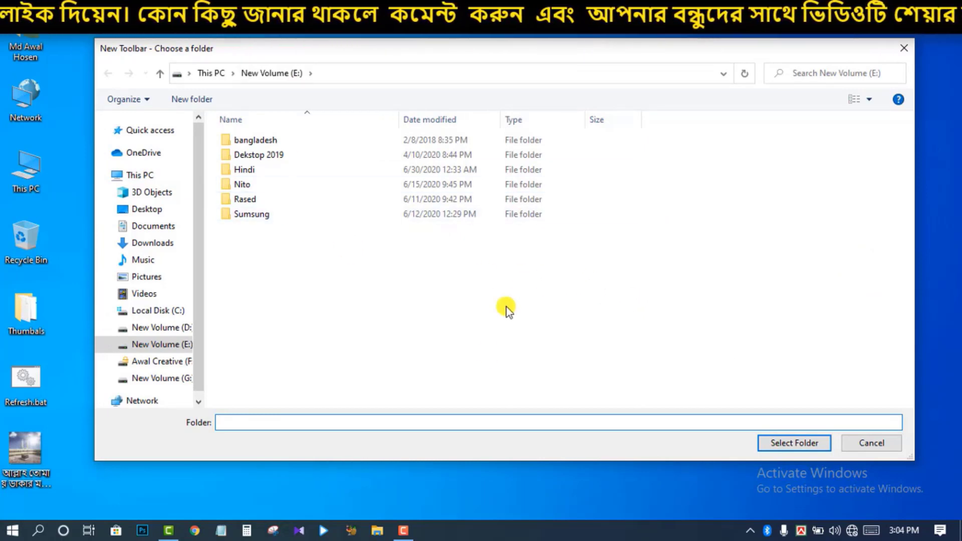
{"action": "left_click", "coordinate": [496, 532]}
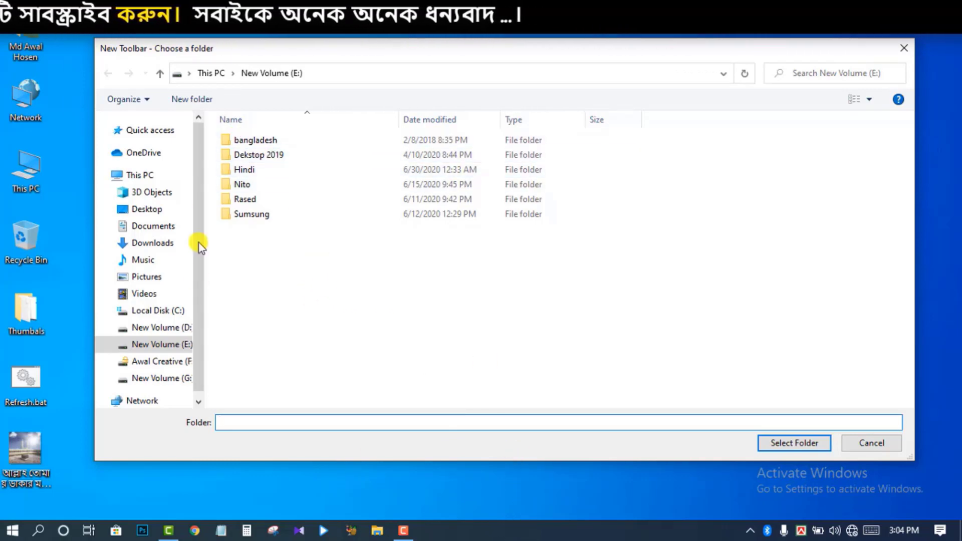
{"action": "left_click", "coordinate": [163, 344]}
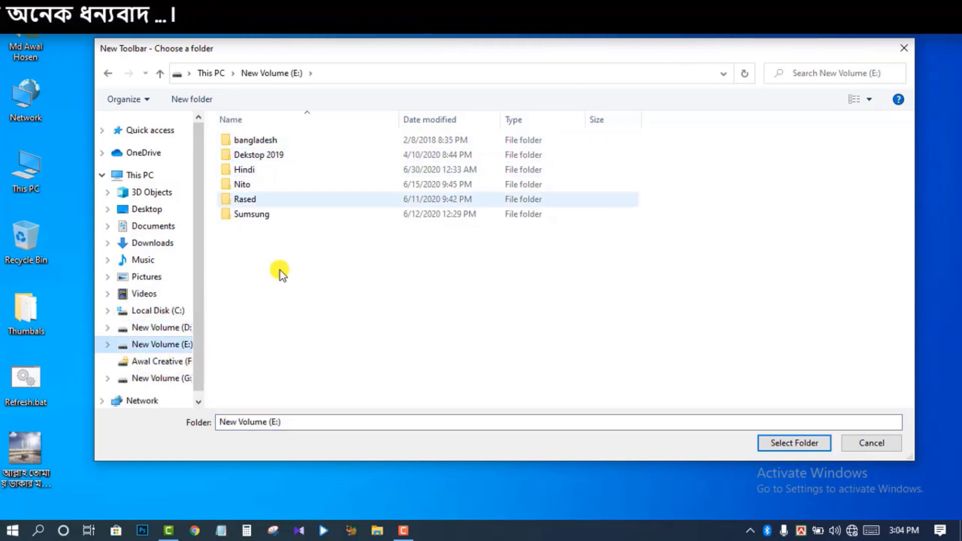
{"action": "left_click", "coordinate": [251, 216]}
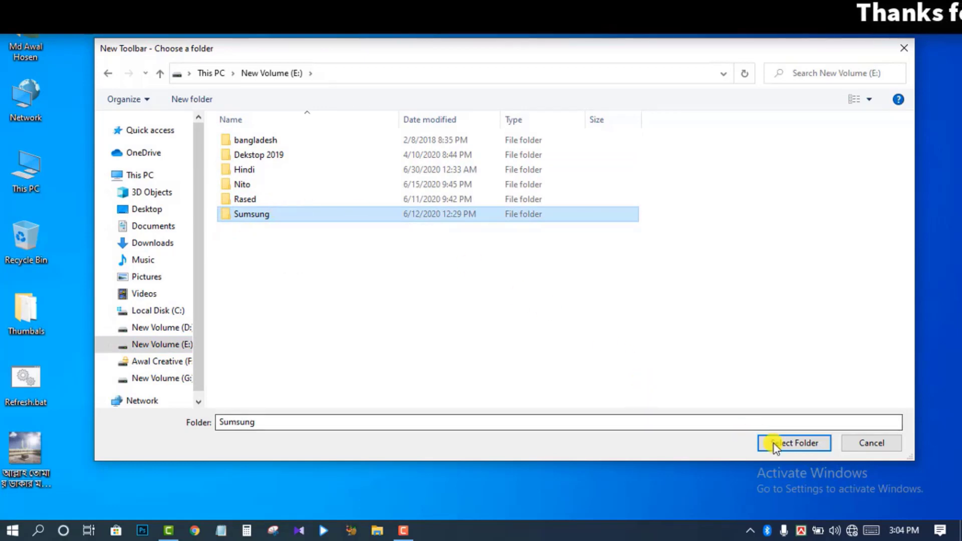
{"action": "left_click", "coordinate": [802, 444]}
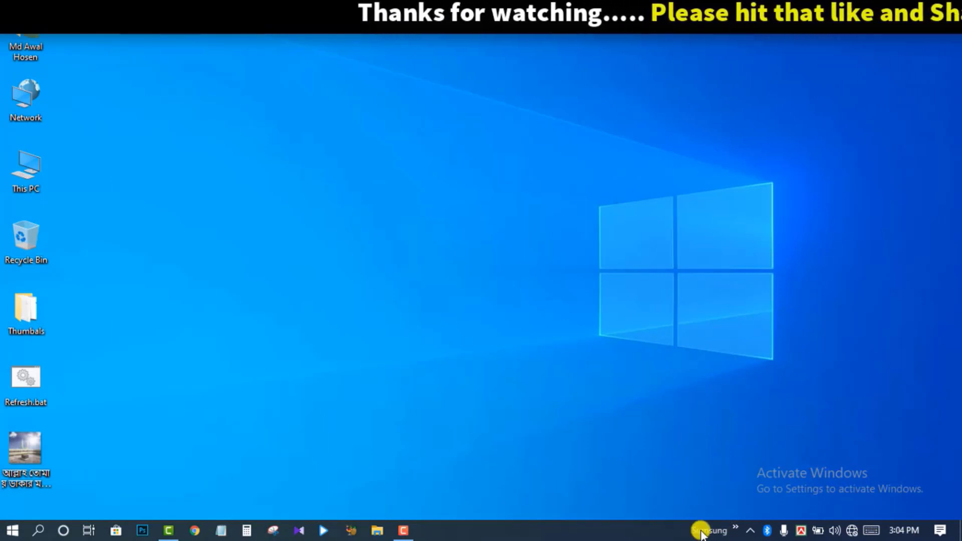
{"action": "left_click", "coordinate": [736, 530]}
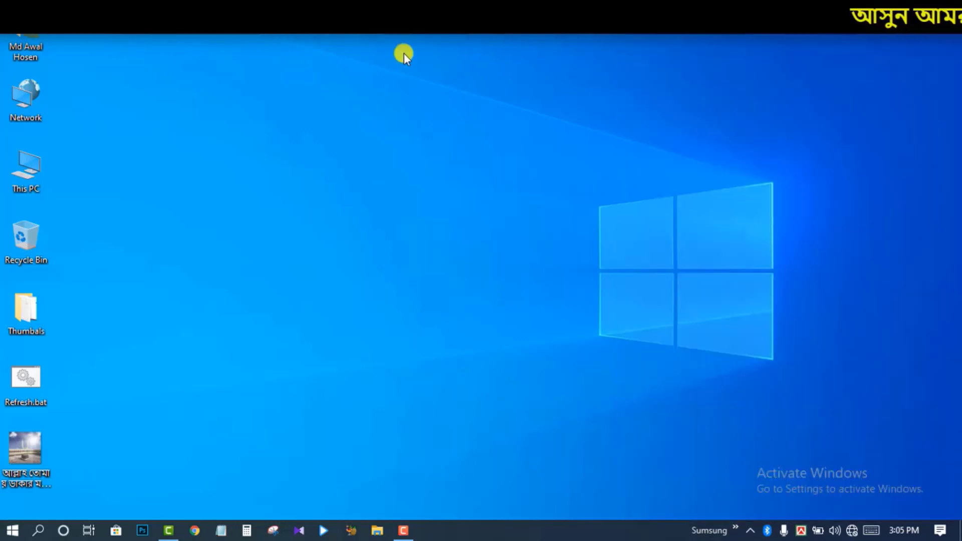
Add This PC to the taskbar as a new toolbar and check its list of folders and drives
{"action": "left_click", "coordinate": [31, 173]}
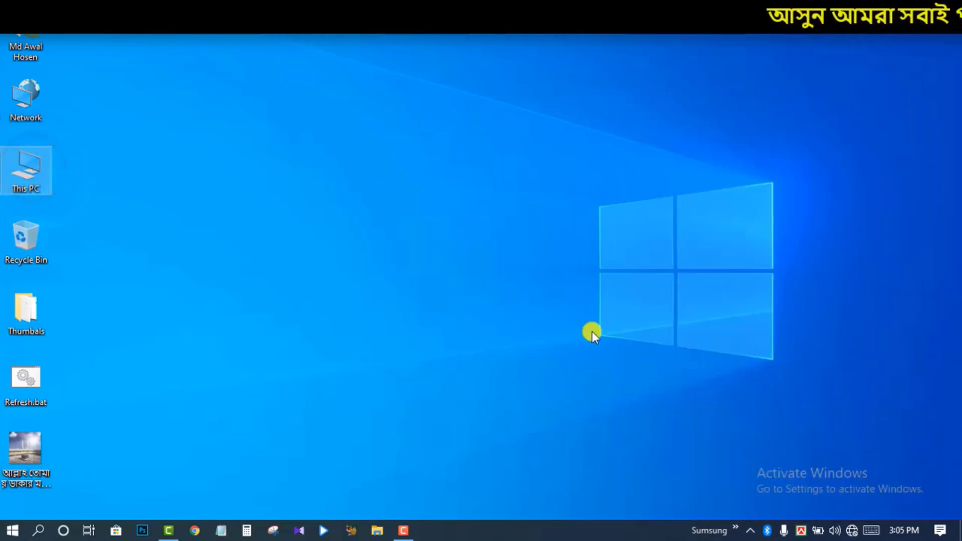
{"action": "right_click", "coordinate": [570, 531]}
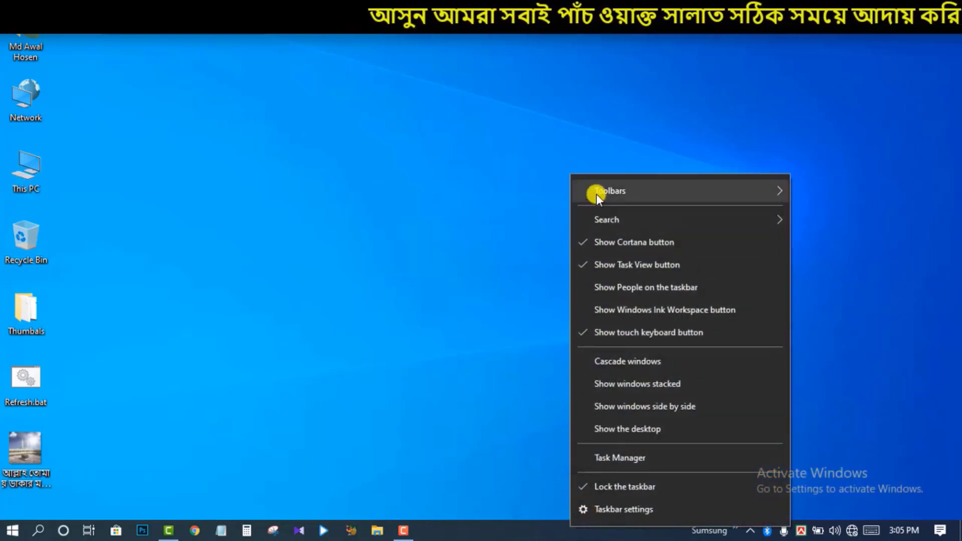
{"action": "mouse_move", "coordinate": [596, 194]}
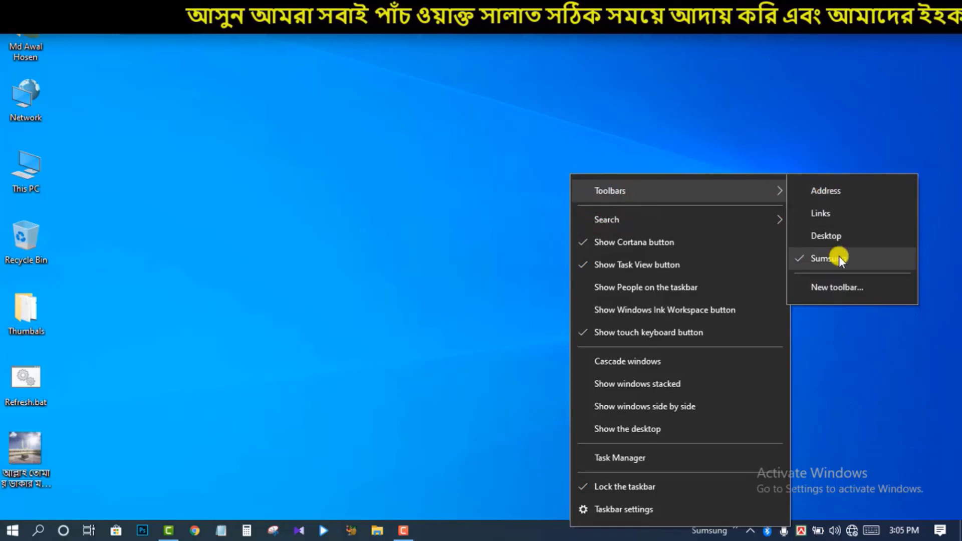
{"action": "left_click", "coordinate": [826, 288]}
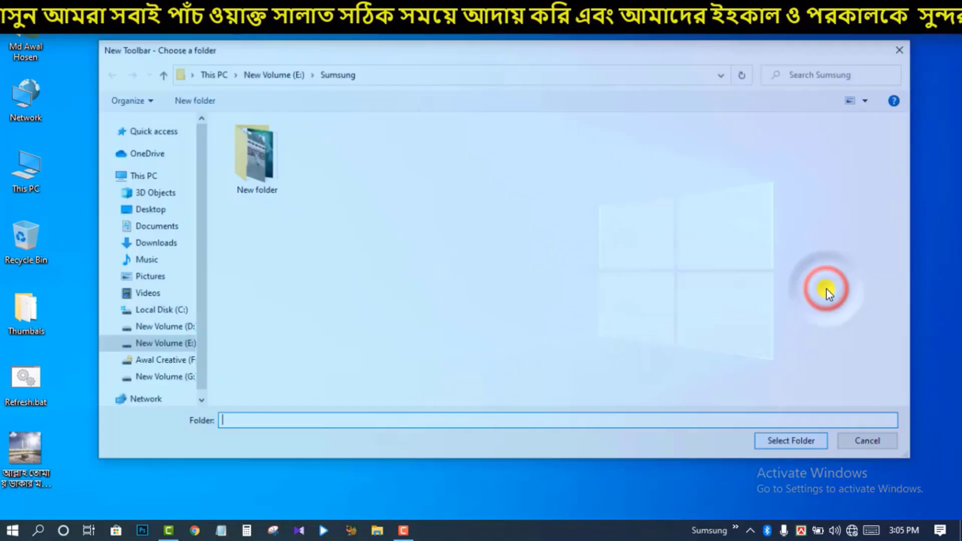
{"action": "left_click", "coordinate": [134, 176]}
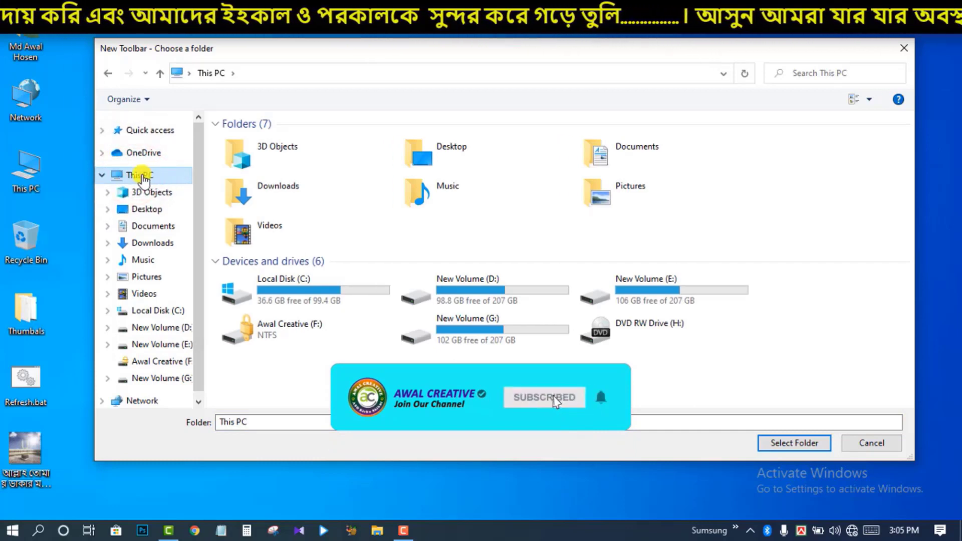
{"action": "left_click", "coordinate": [794, 440]}
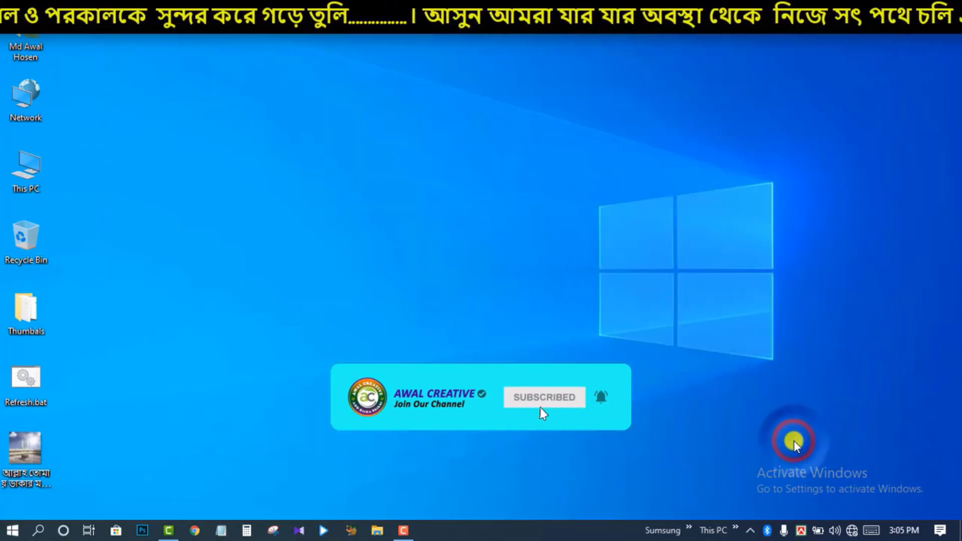
{"action": "left_click", "coordinate": [735, 529]}
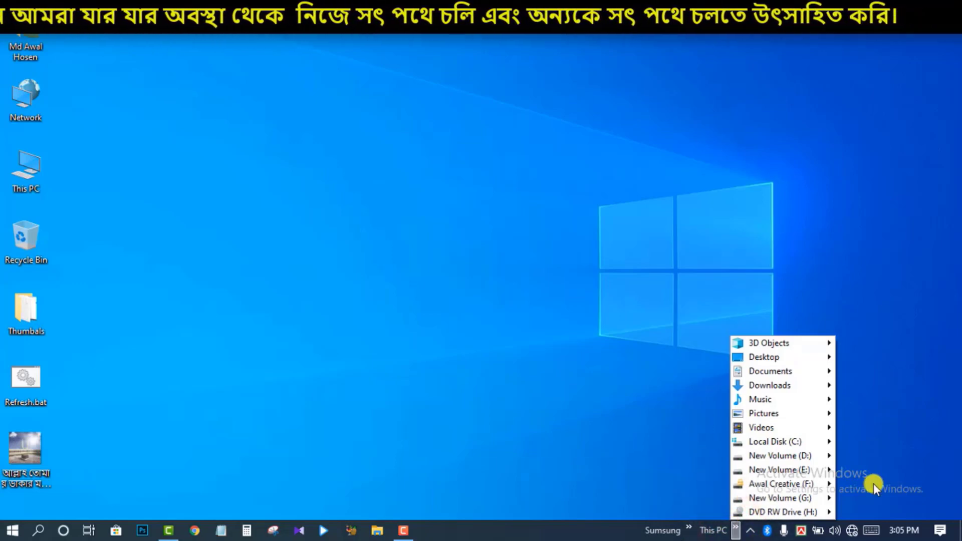
{"action": "left_click", "coordinate": [889, 365]}
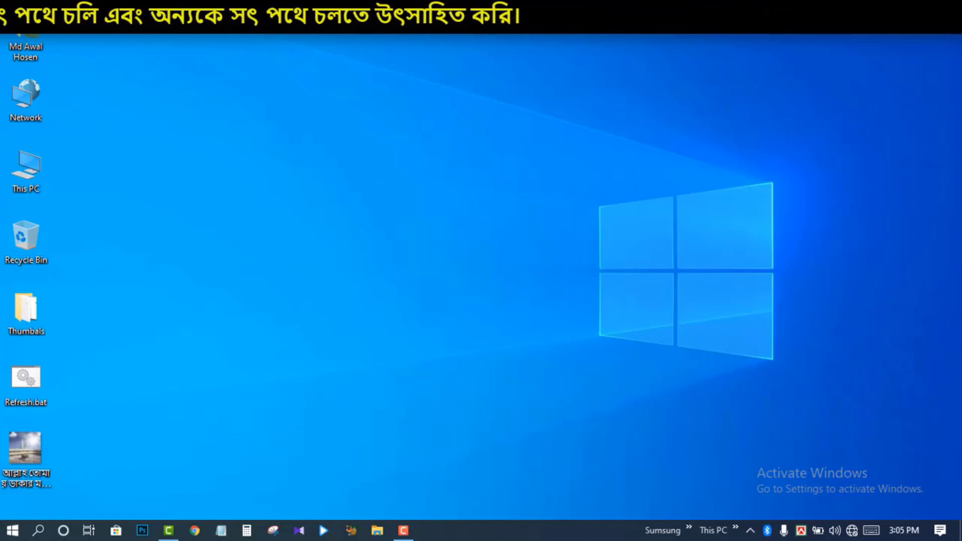
Add the Desktop folder under This PC to the taskbar as a new toolbar and check its contents
{"action": "right_click", "coordinate": [577, 529]}
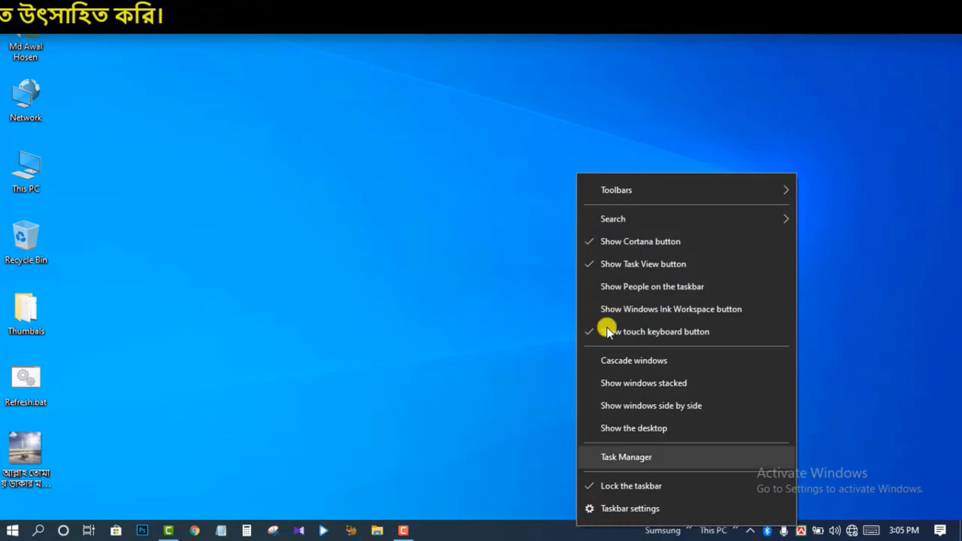
{"action": "left_click", "coordinate": [596, 189]}
{"action": "left_click", "coordinate": [862, 312]}
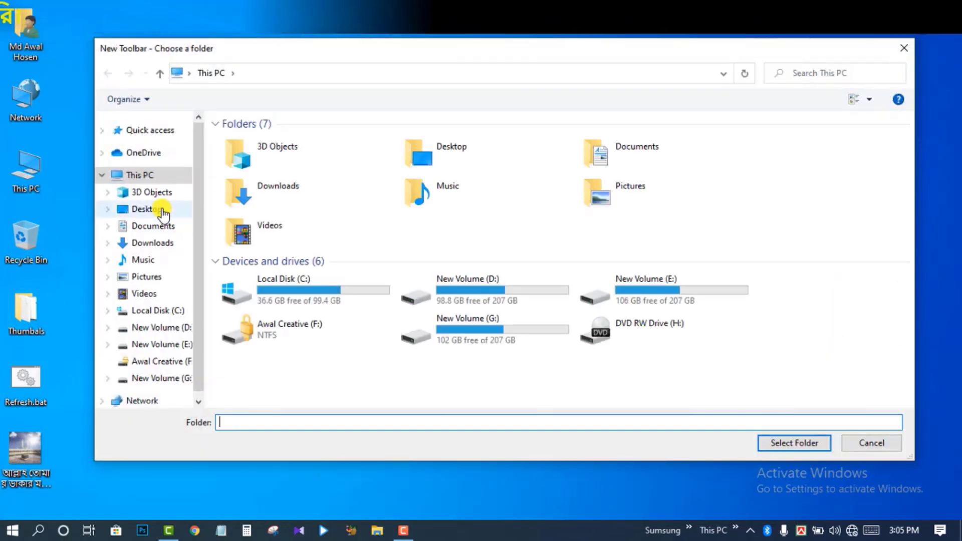
{"action": "left_click", "coordinate": [150, 209]}
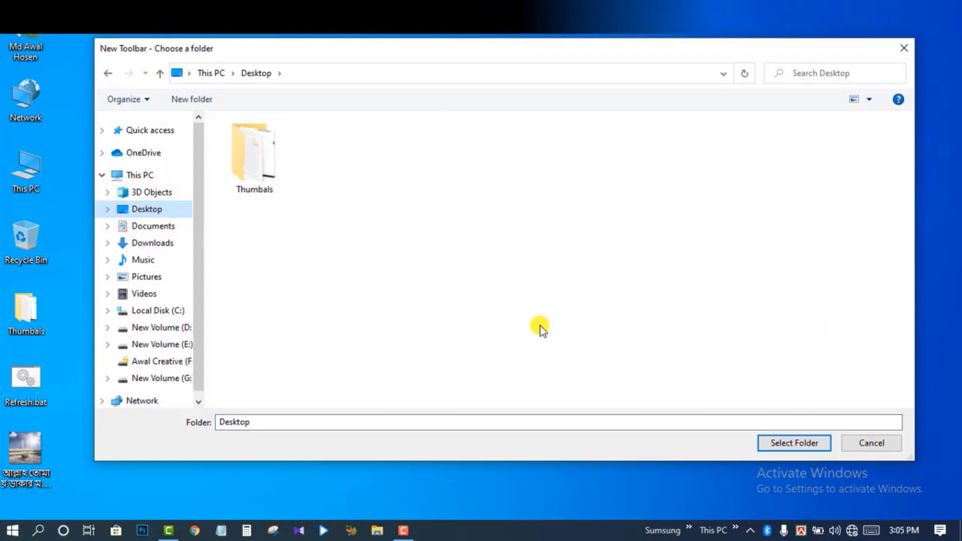
{"action": "left_click", "coordinate": [790, 444]}
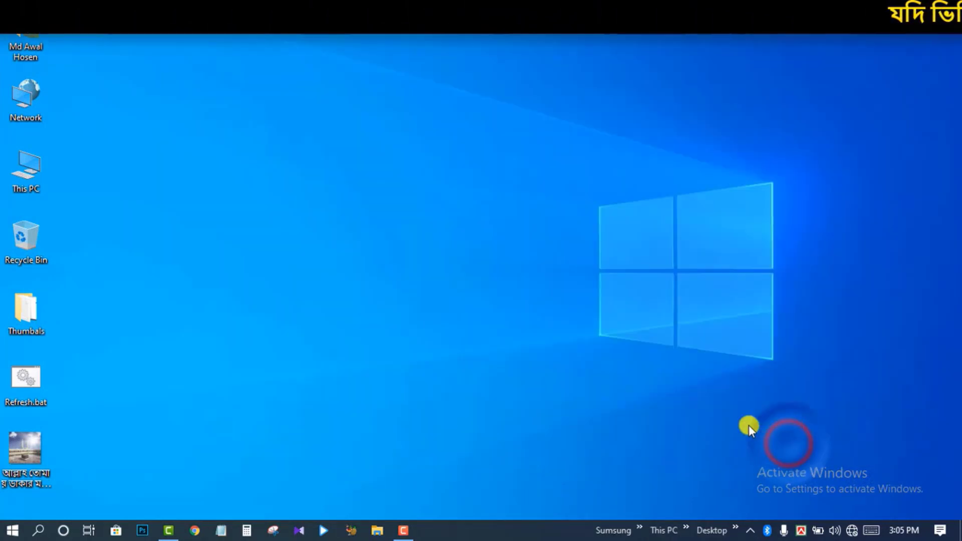
{"action": "left_click", "coordinate": [741, 529]}
{"action": "left_click", "coordinate": [760, 485]}
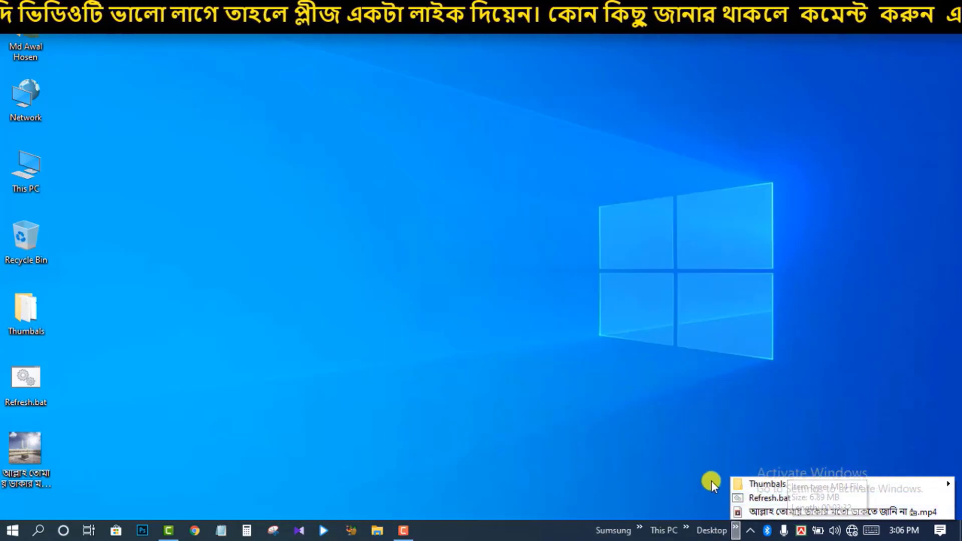
{"action": "left_click", "coordinate": [582, 261]}
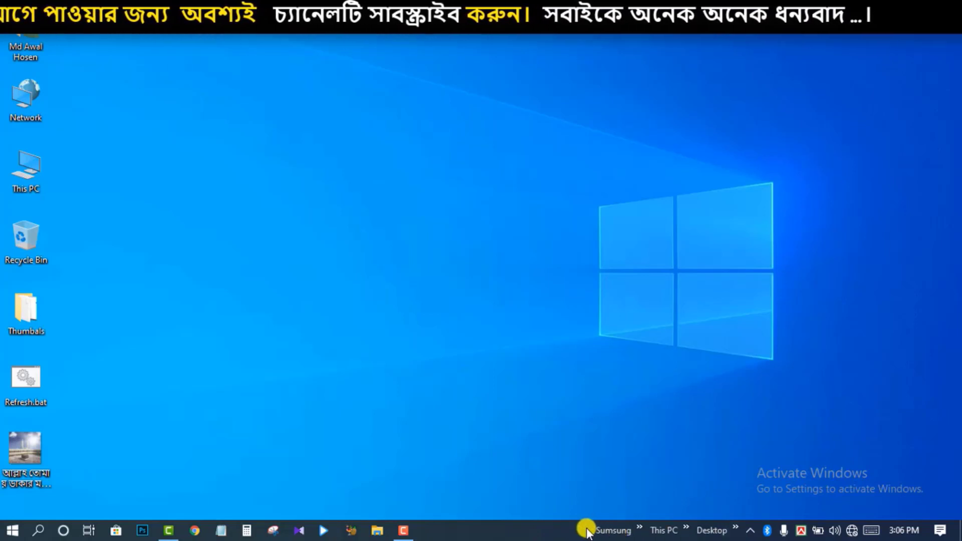
Open the list of toolbars that can be shown on or hidden from the taskbar
{"action": "left_click", "coordinate": [533, 531]}
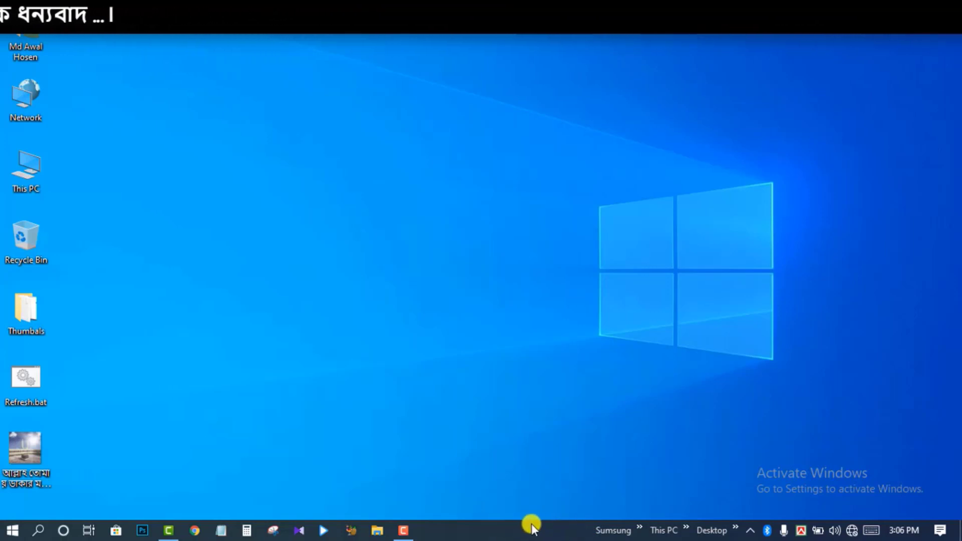
{"action": "right_click", "coordinate": [532, 524]}
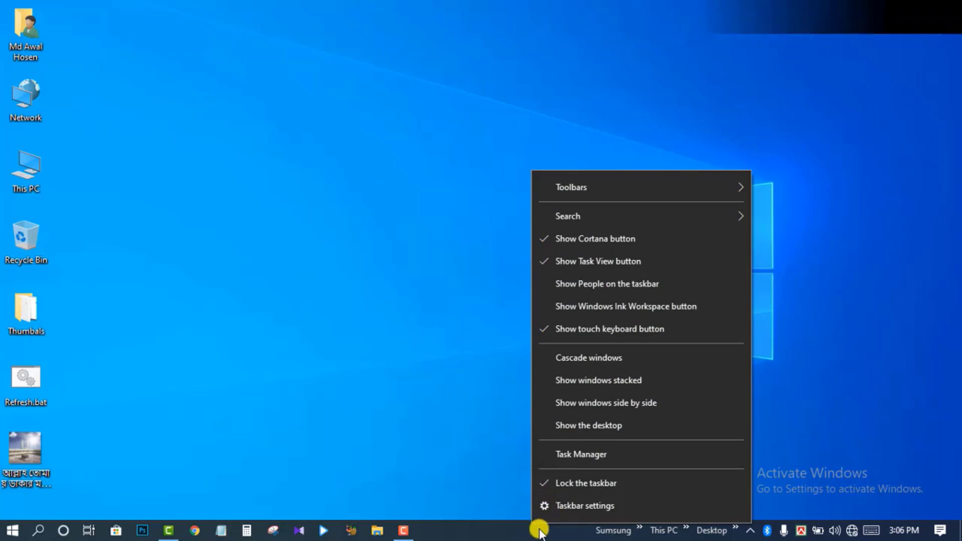
{"action": "left_click", "coordinate": [561, 186]}
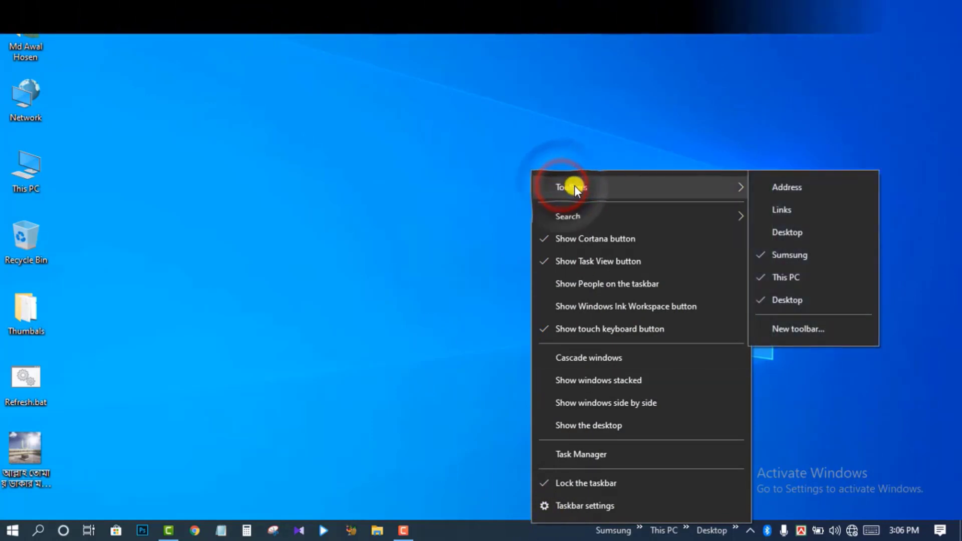